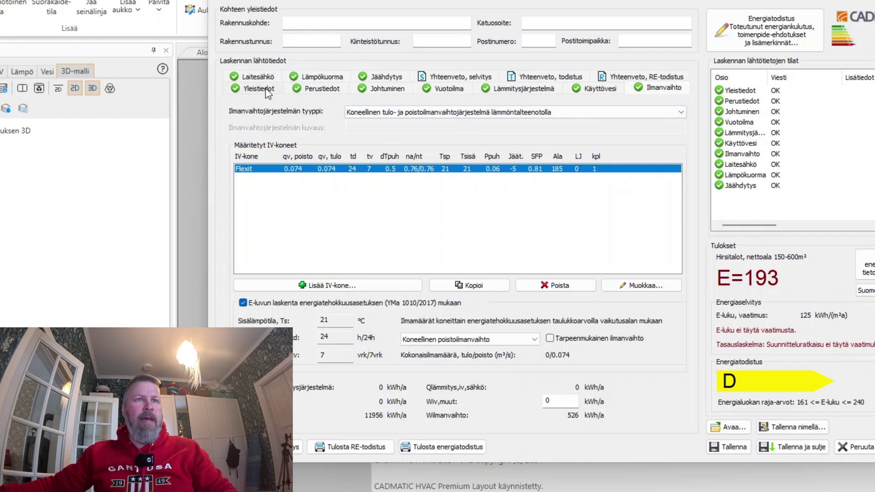
Review the certificate's general and basic data, including weather zone choices, and the conduction, air leakage, heating, hot water and ventilation inputs
left_click(257, 88)
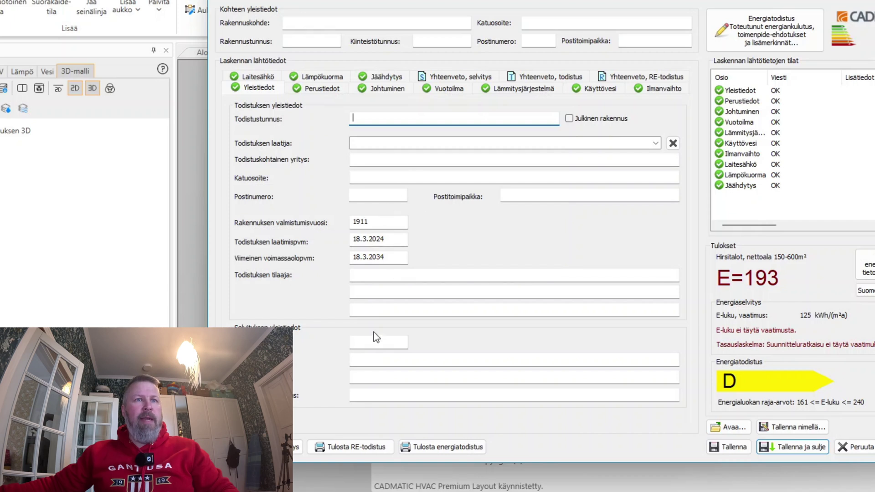
left_click(310, 88)
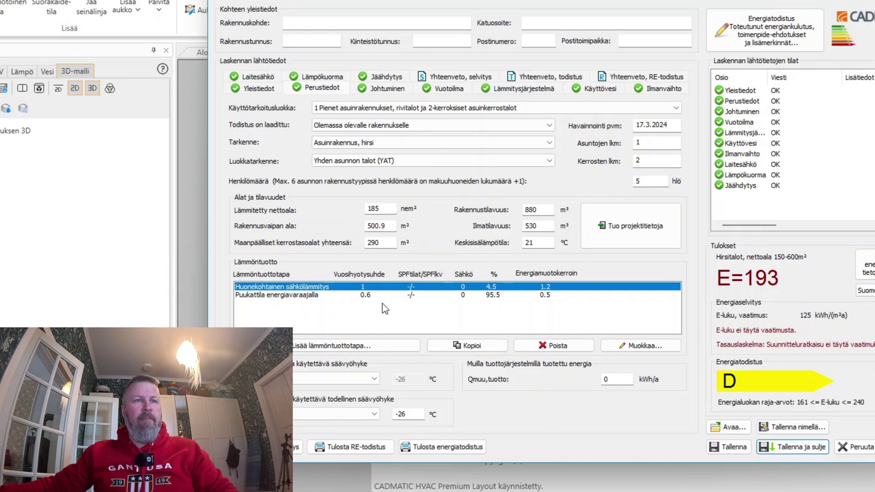
left_click(349, 415)
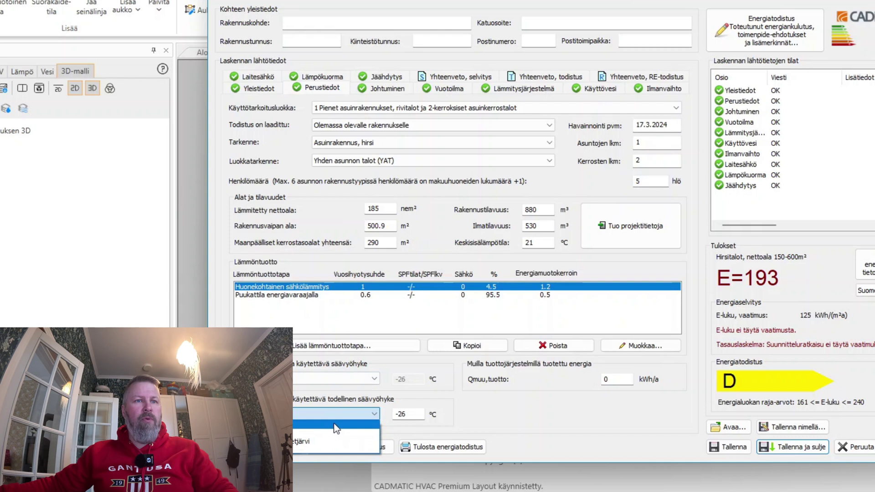
left_click(336, 428)
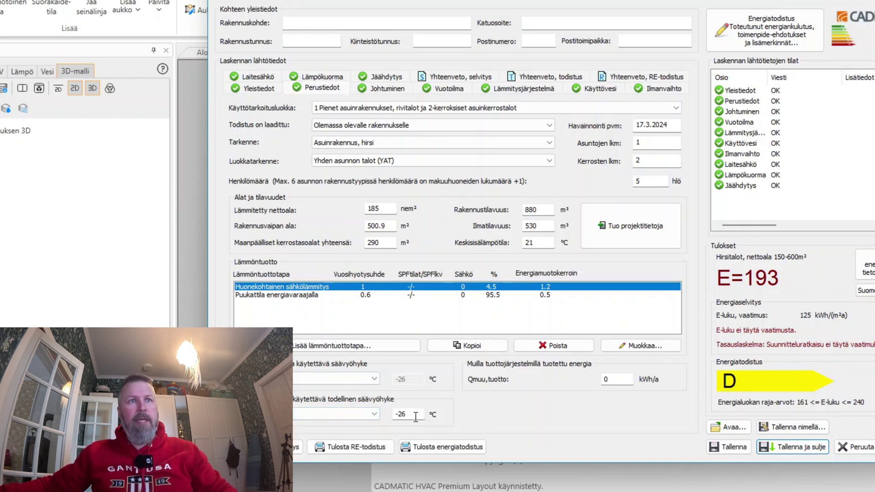
left_click(357, 89)
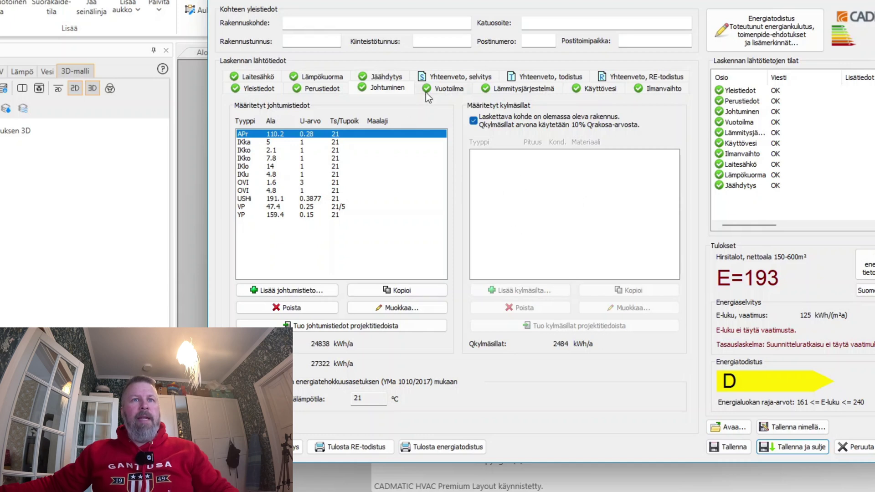
left_click(452, 90)
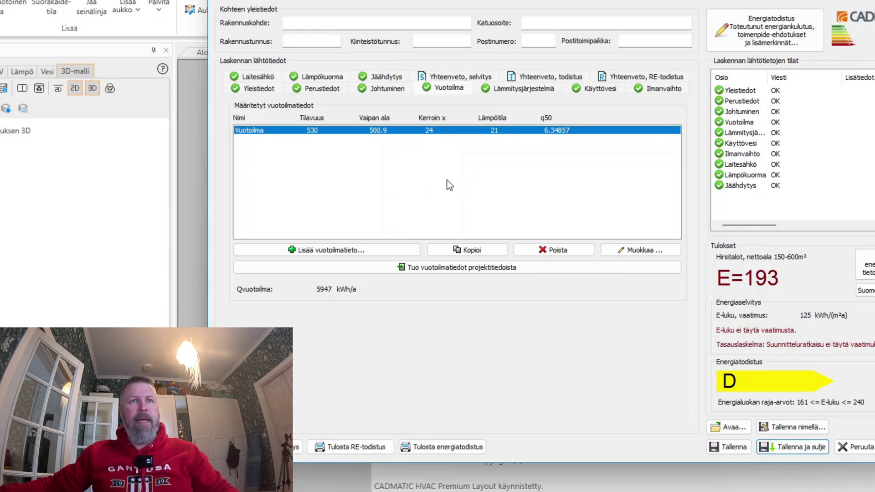
left_click(522, 90)
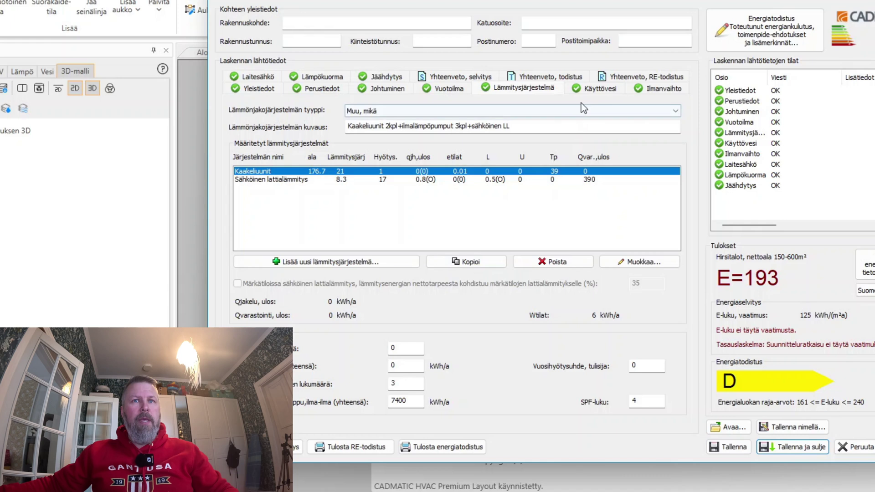
left_click(599, 89)
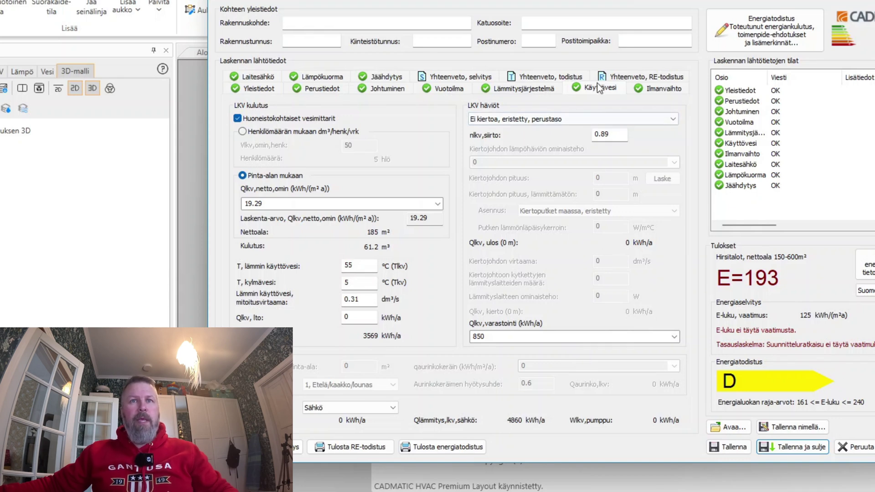
left_click(655, 89)
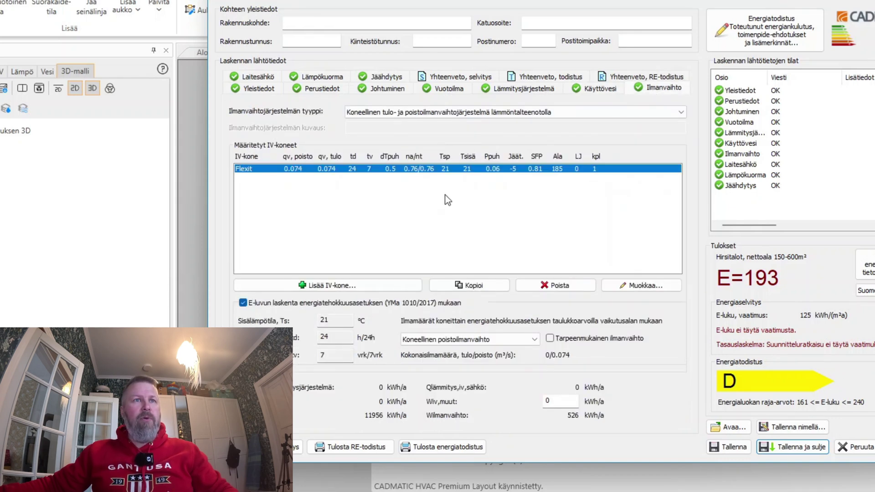
Review the appliance electricity, heat load and cooling inputs of the energy calculation
left_click(262, 78)
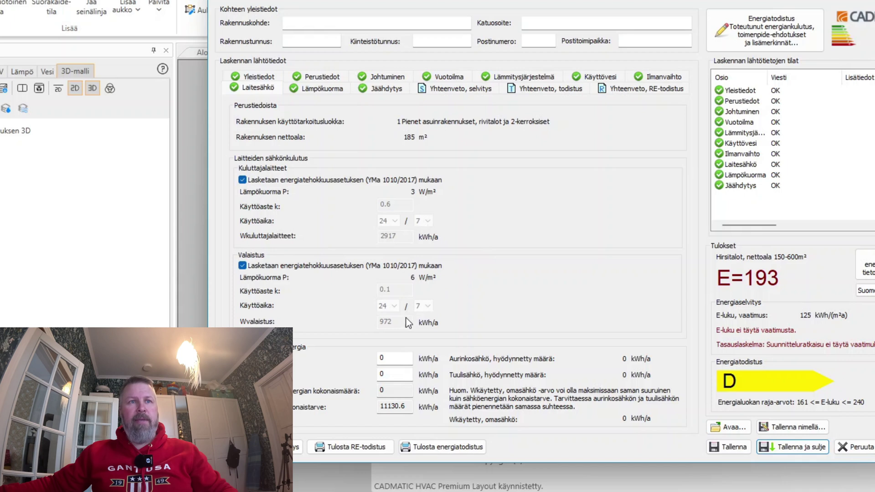
left_click(318, 91)
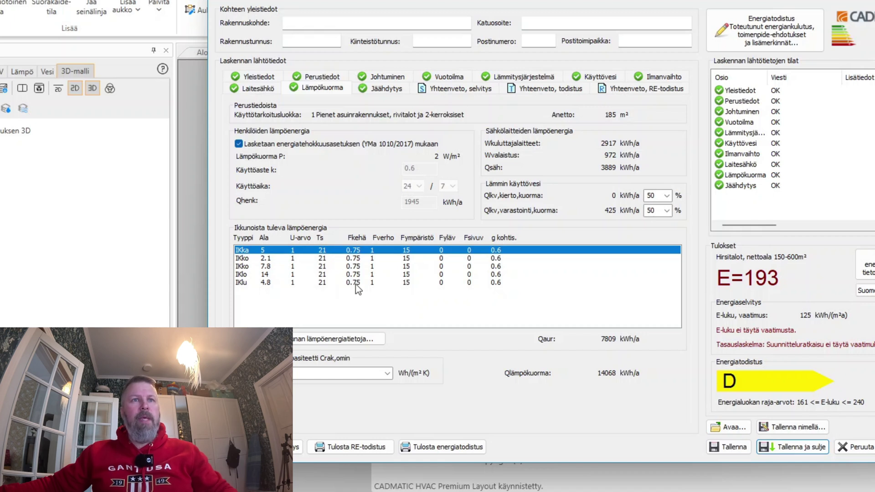
left_click(366, 90)
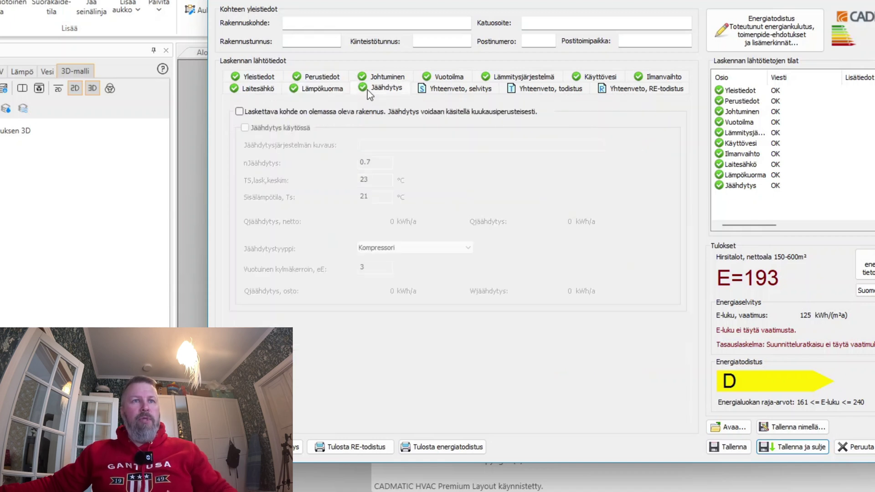
left_click(311, 91)
Set the ventilation airflow basis for the E-value calculation to Koneellinen tulo- ja poistoilmanvaihto
left_click(666, 78)
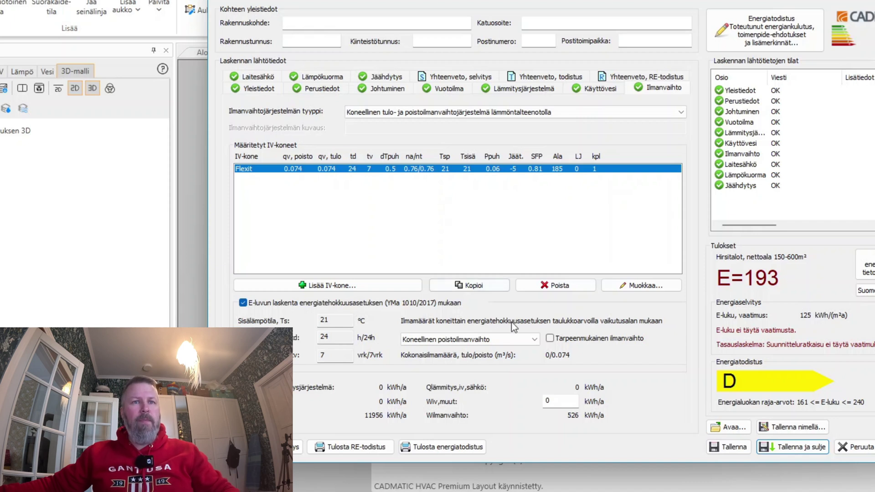
left_click(501, 340)
left_click(436, 347)
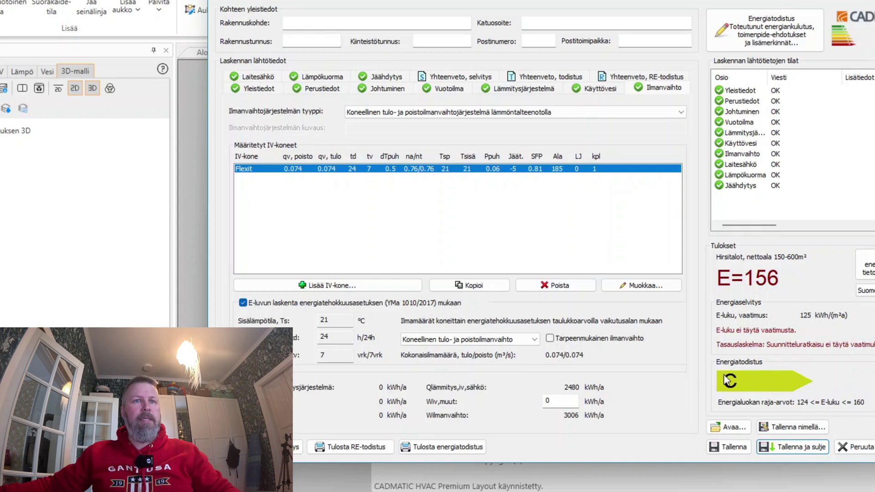
Open the Flexit ventilation unit for editing and check its exhaust airflow, annual heat recovery efficiency and supply air temperature
left_click(624, 286)
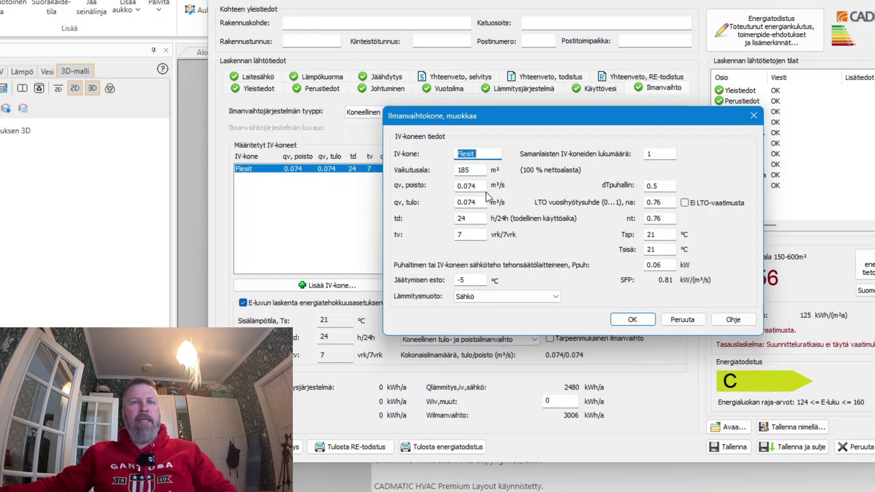
left_click_drag(457, 185, 474, 185)
left_click(480, 185)
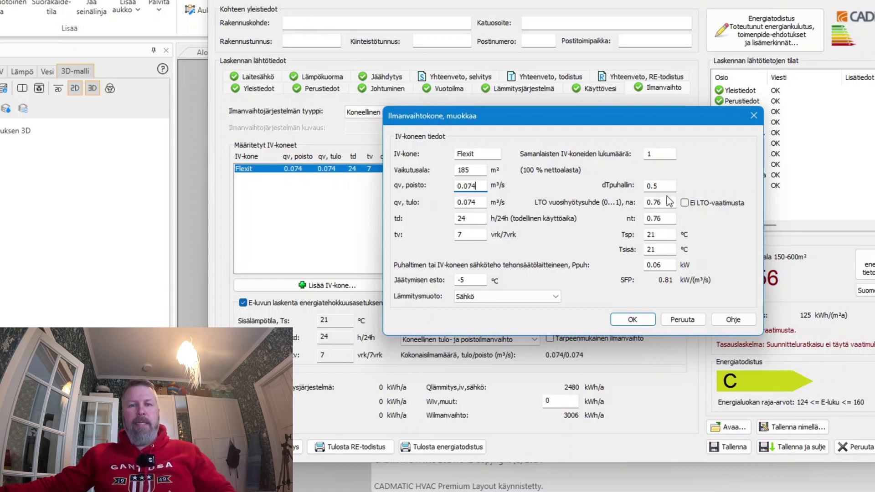
left_click(667, 201)
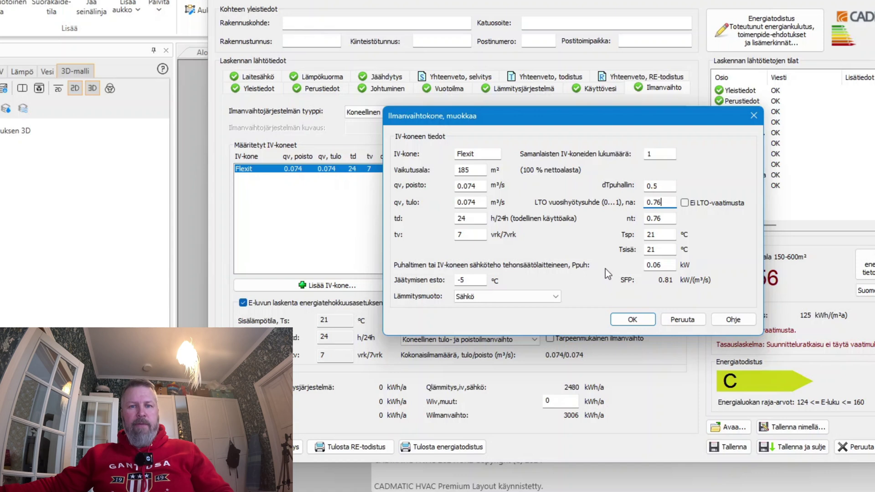
double_click(661, 234)
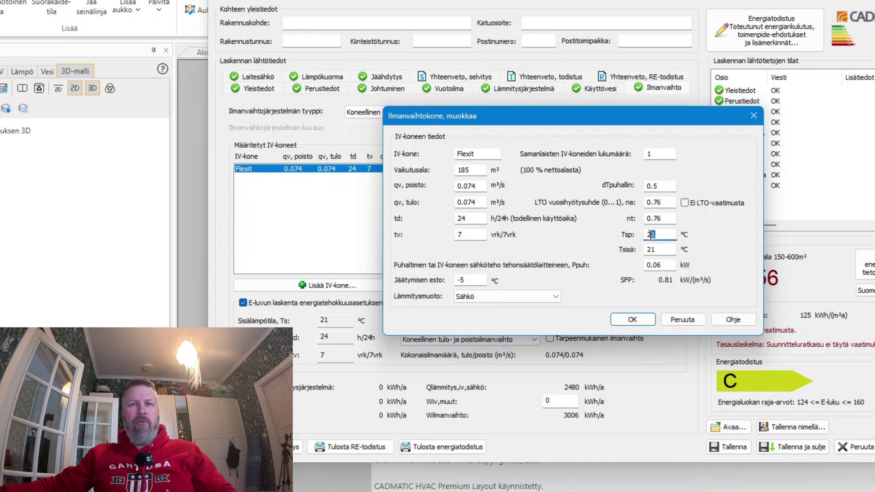
left_click(664, 234)
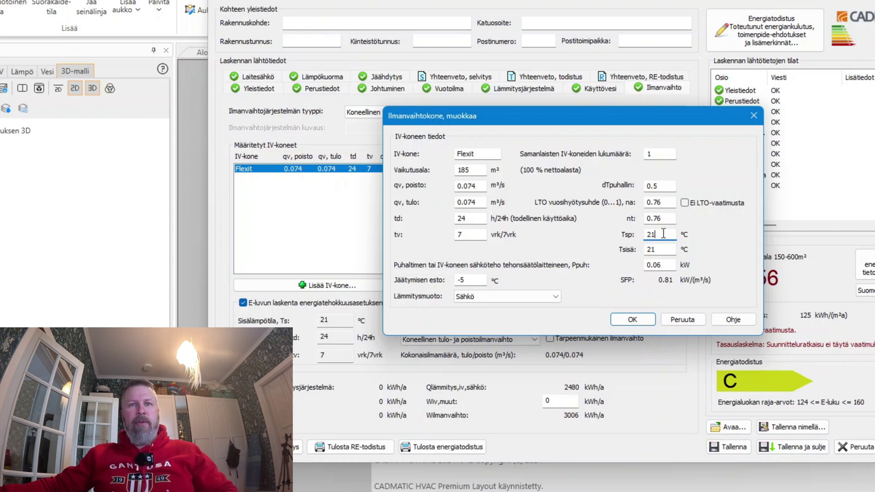
Set the Flexit unit's fan power (Ppuh) to 0.119 kW and accept the unit's data
left_click(670, 264)
key("BackSpace")
key("BackSpace")
type("19")
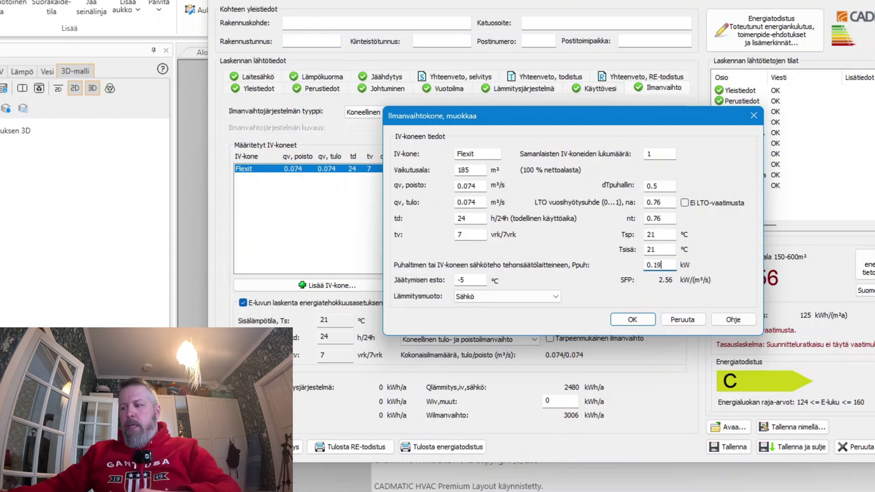
key("BackSpace")
type("19")
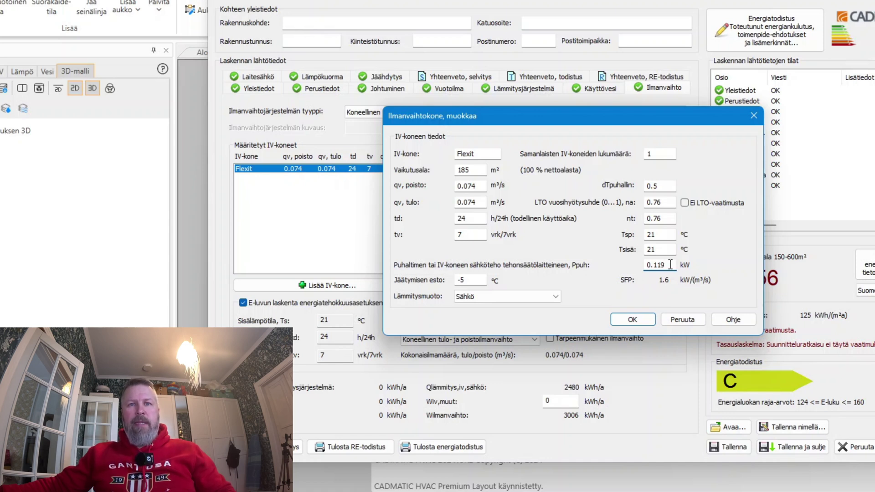
left_click(479, 186)
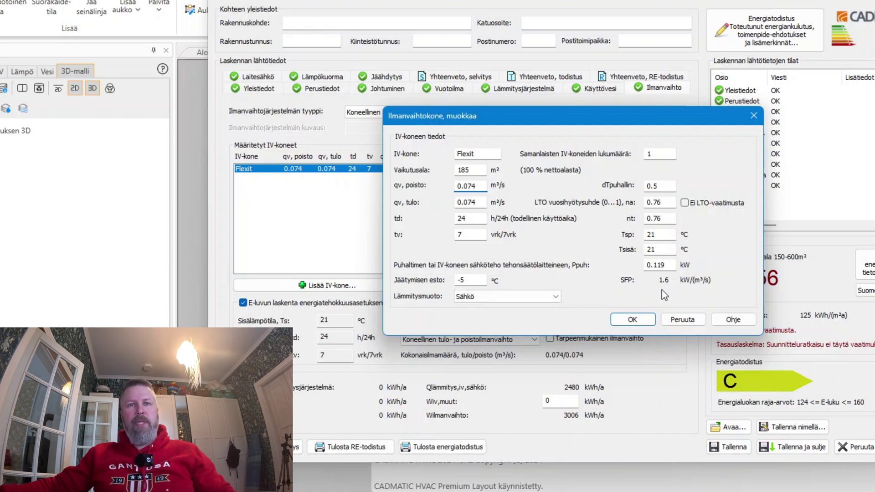
left_click(642, 320)
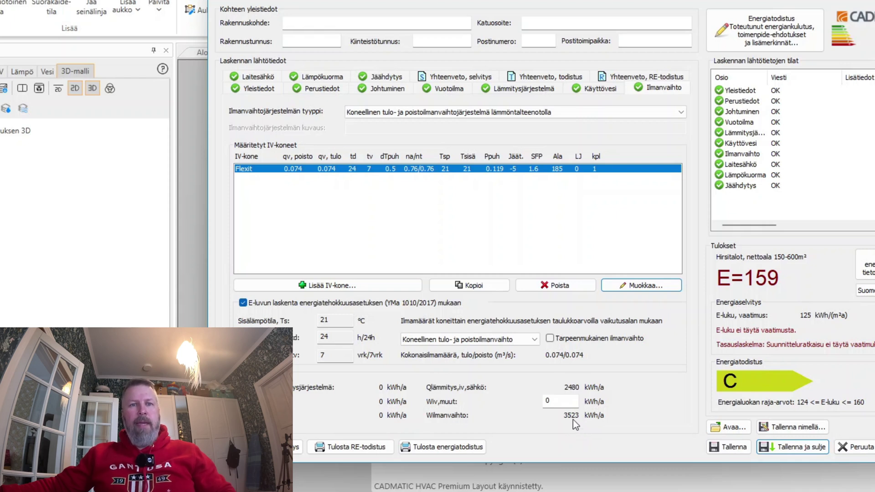
Try Painovoimainen ilmanvaihto as the ventilation airflow basis, and set it back to Koneellinen poistoilmanvaihto
left_click(478, 340)
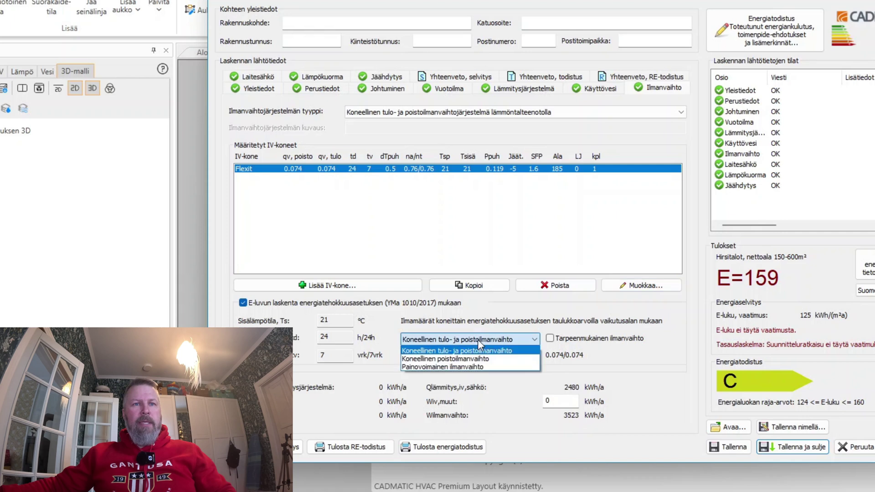
left_click(451, 367)
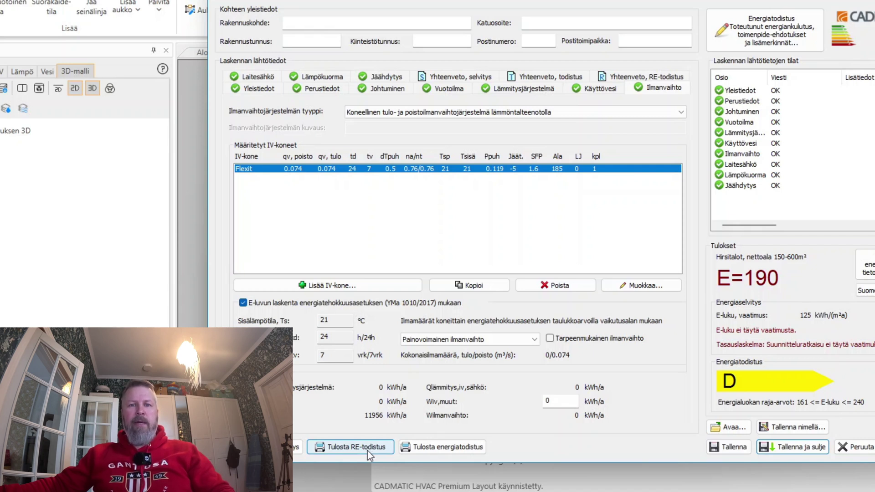
left_click(429, 340)
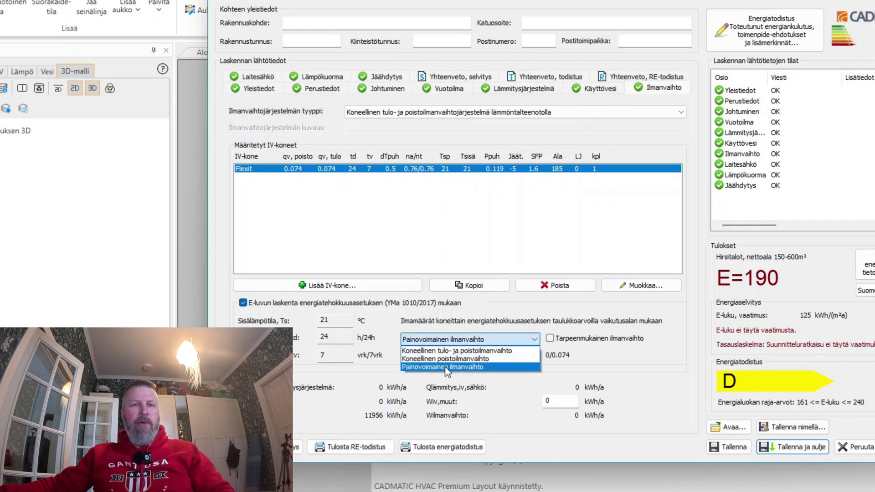
left_click(442, 361)
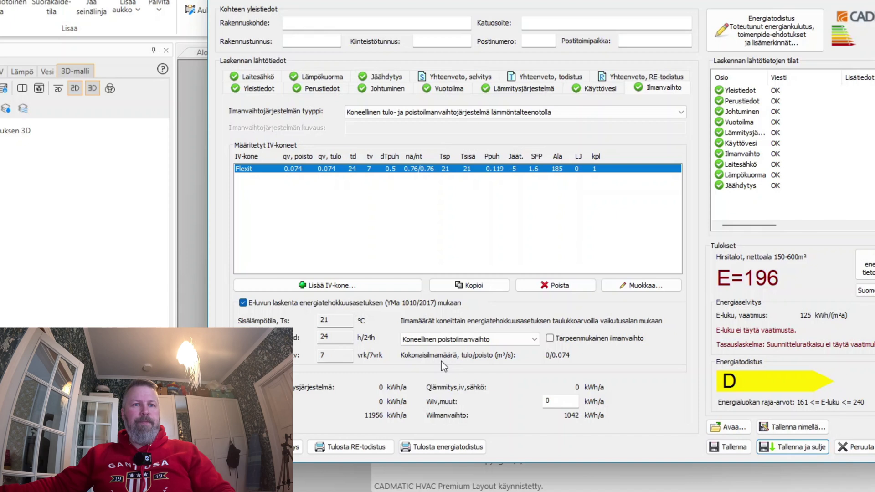